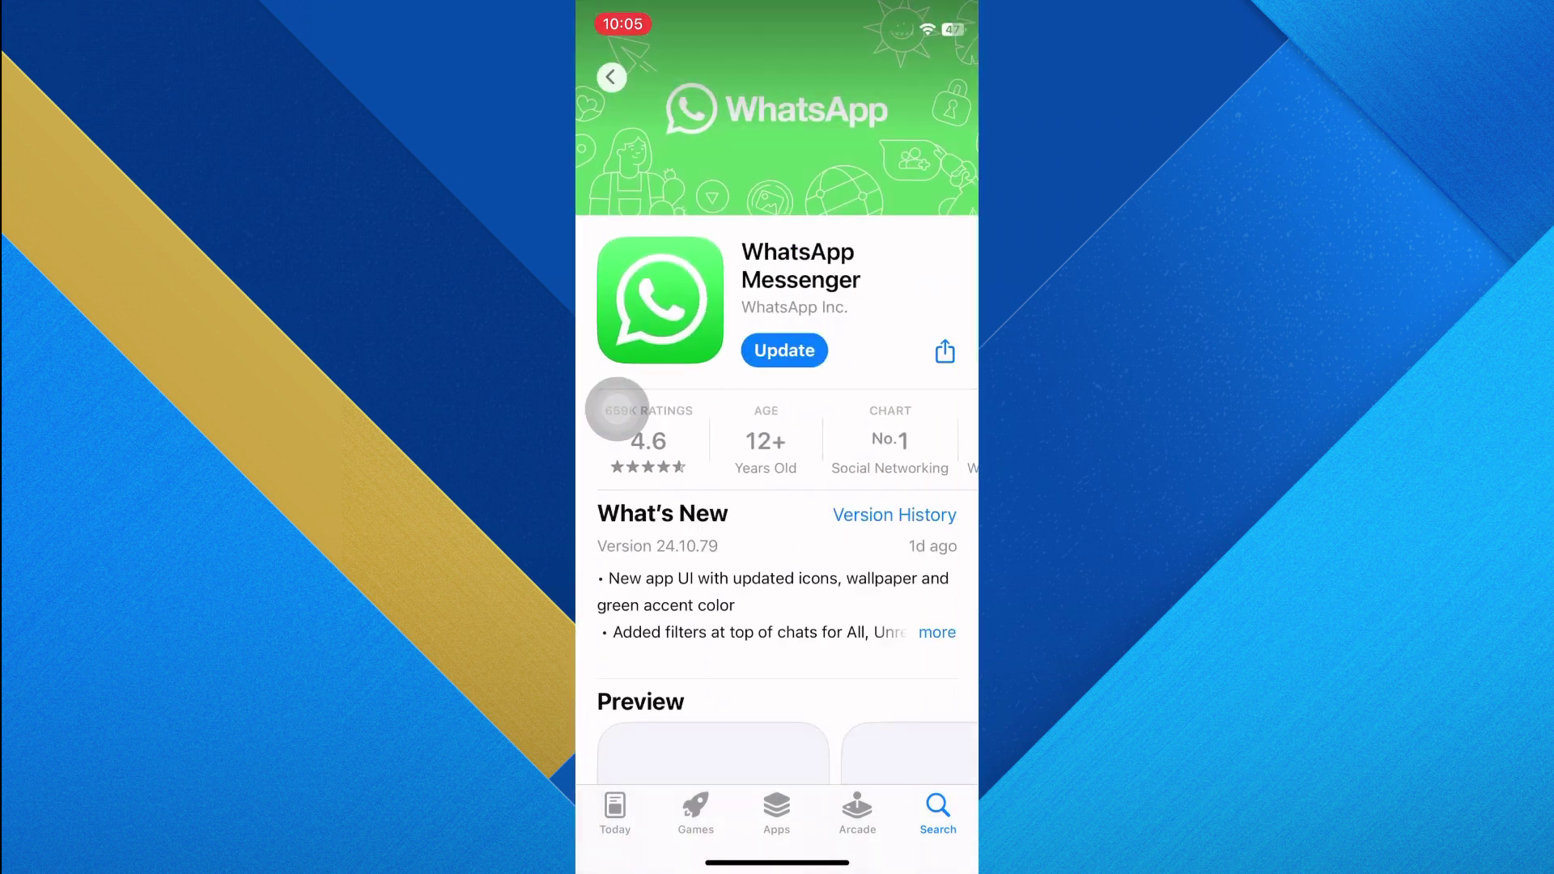
scroll(777, 442, "down", 2)
scroll(777, 442, "down", 2)
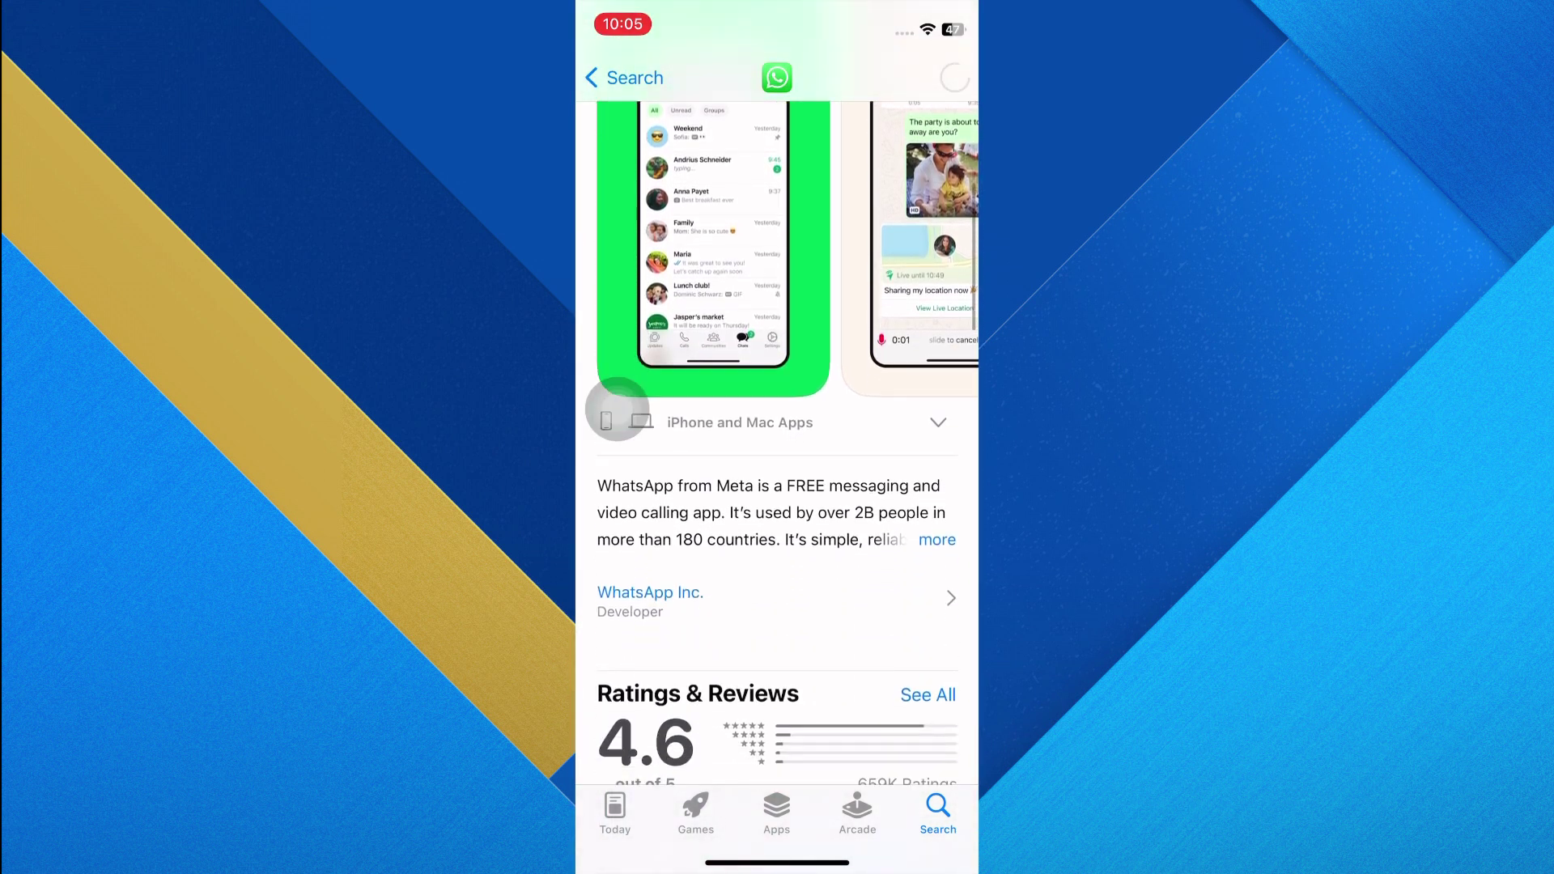
scroll(777, 443, "down", 2)
scroll(778, 443, "down", 1)
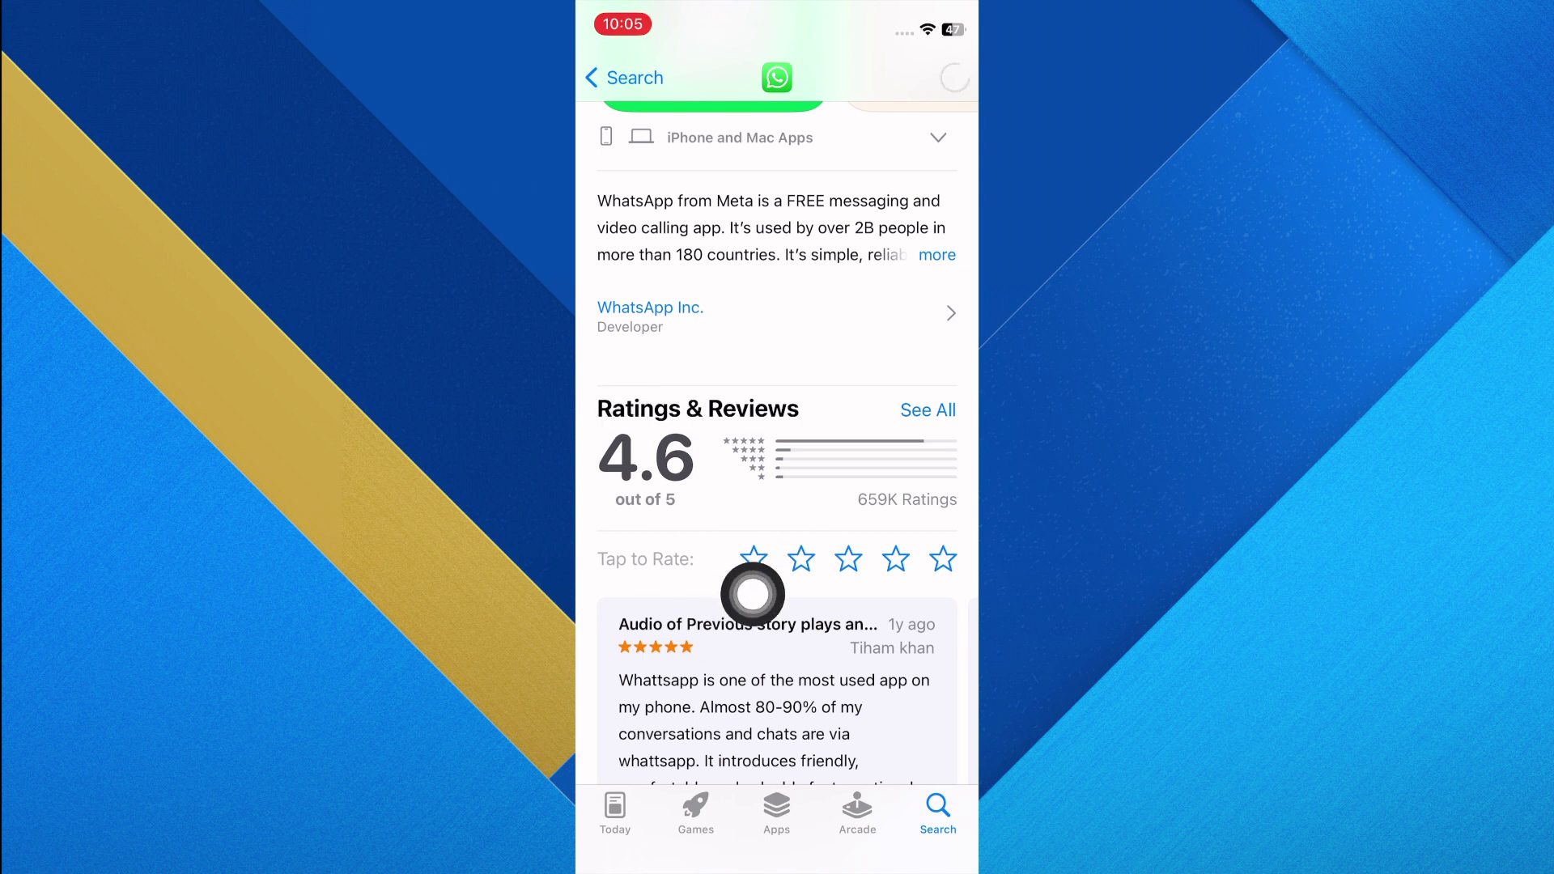
Step: Give WhatsApp Messenger a one-star rating in the Ratings & Reviews section
left_click(751, 571)
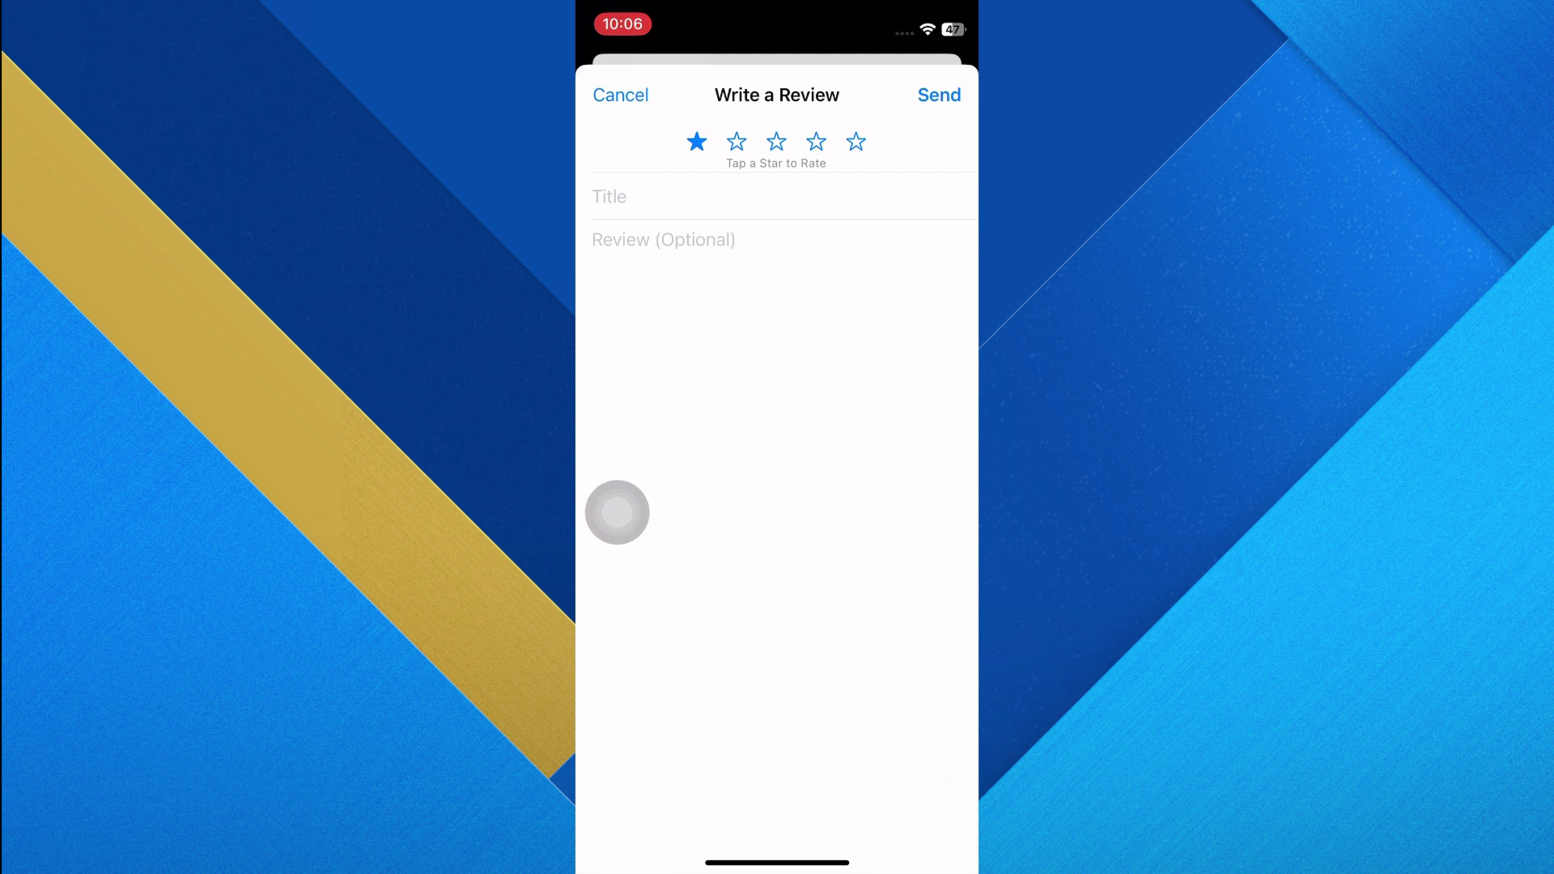
Step: Start the review text, then go to WhatsApp's support help center and its category list
left_click(616, 512)
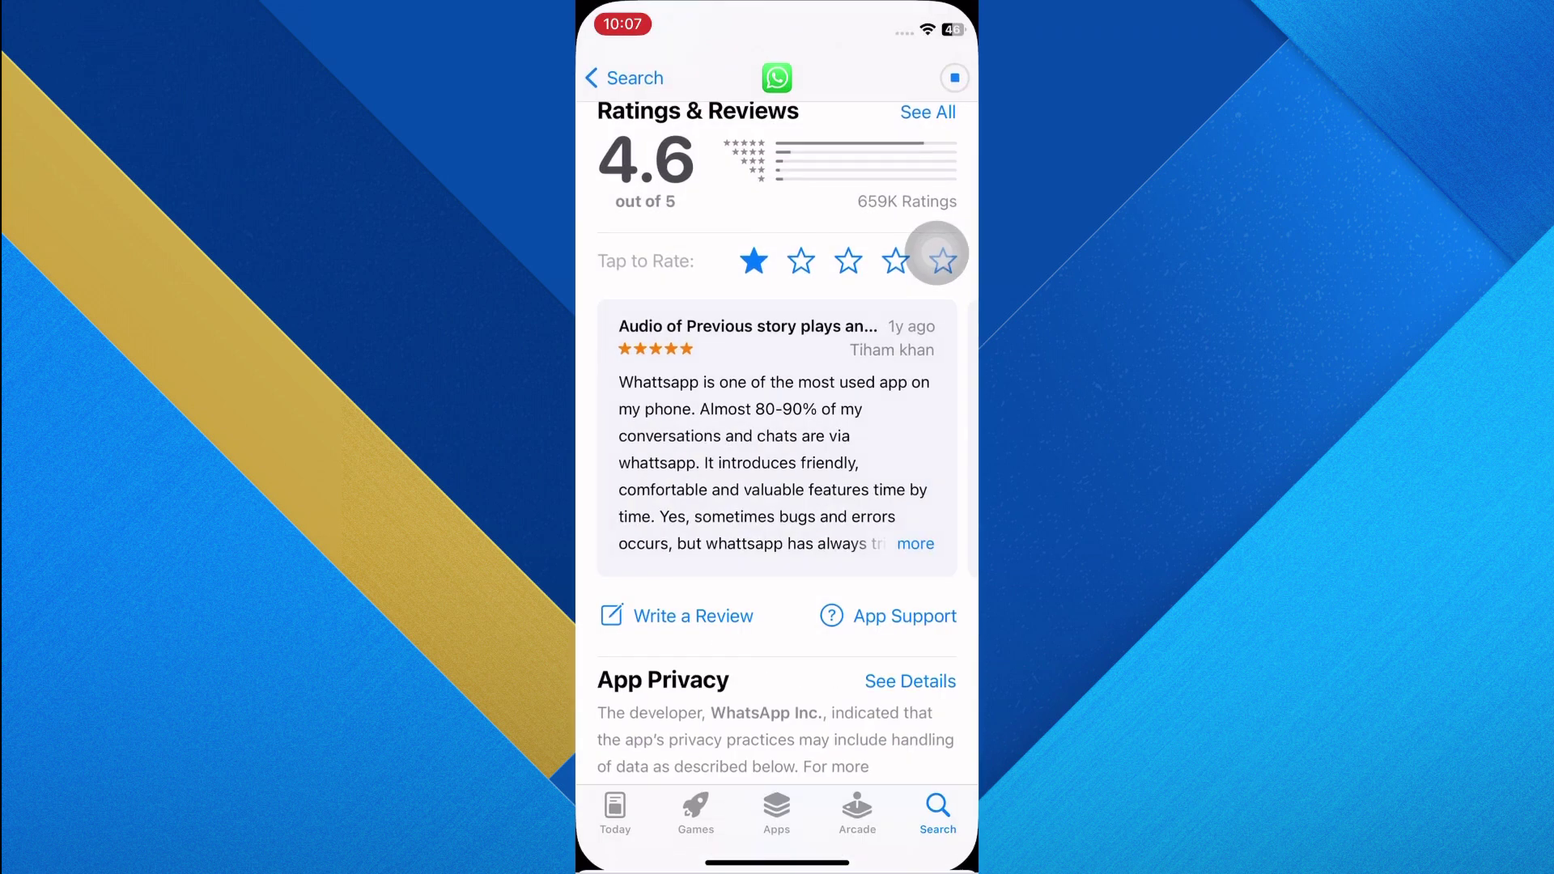
left_click(905, 621)
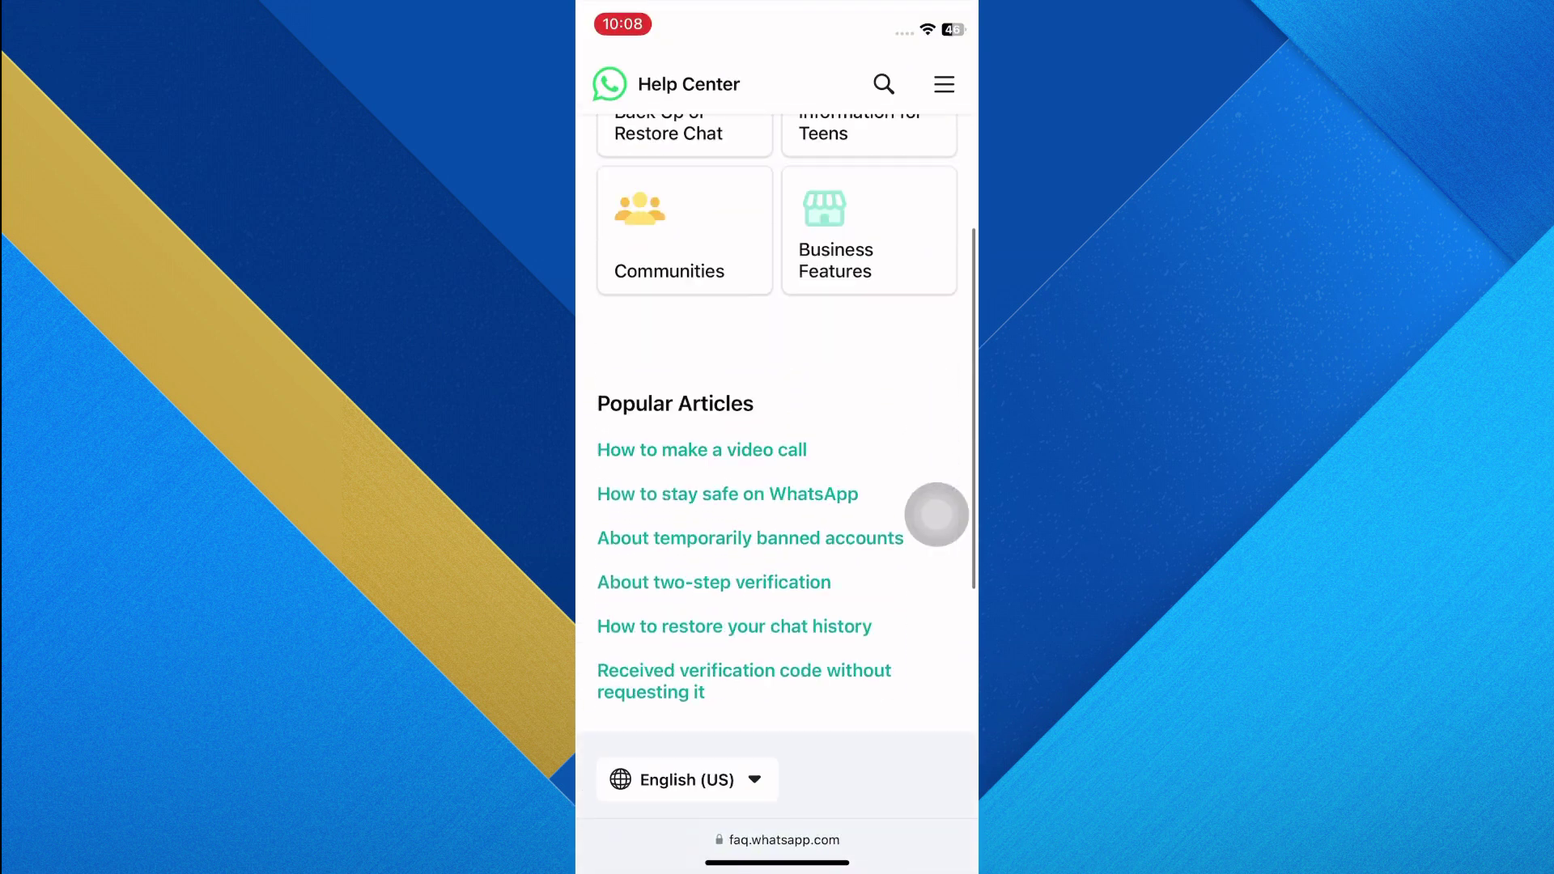
scroll(777, 485, "down", 5)
left_click(943, 84)
type("wha")
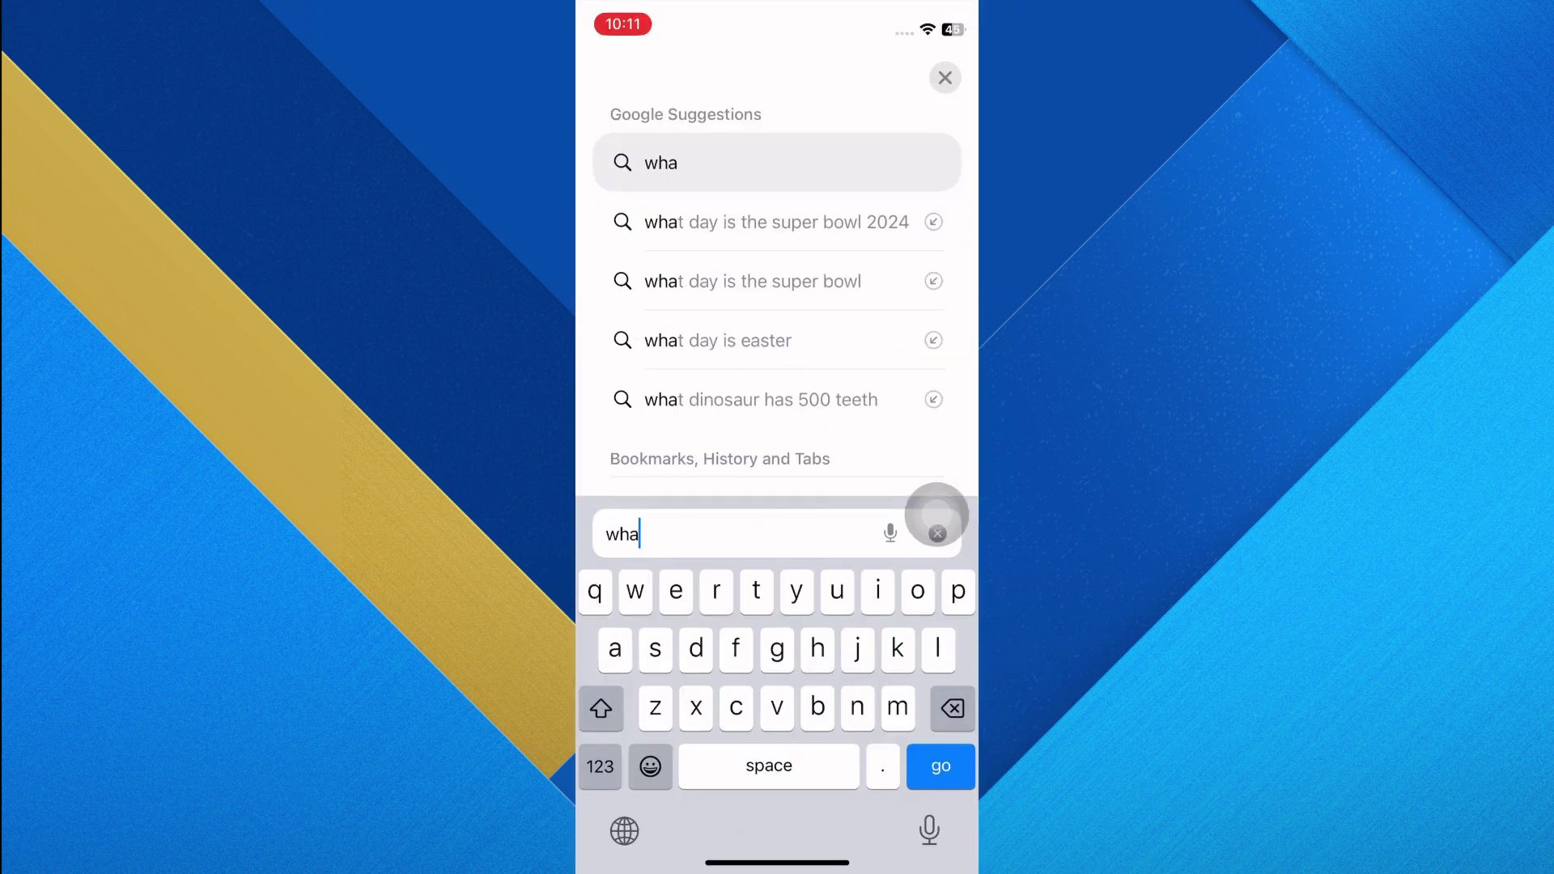
type("ts app")
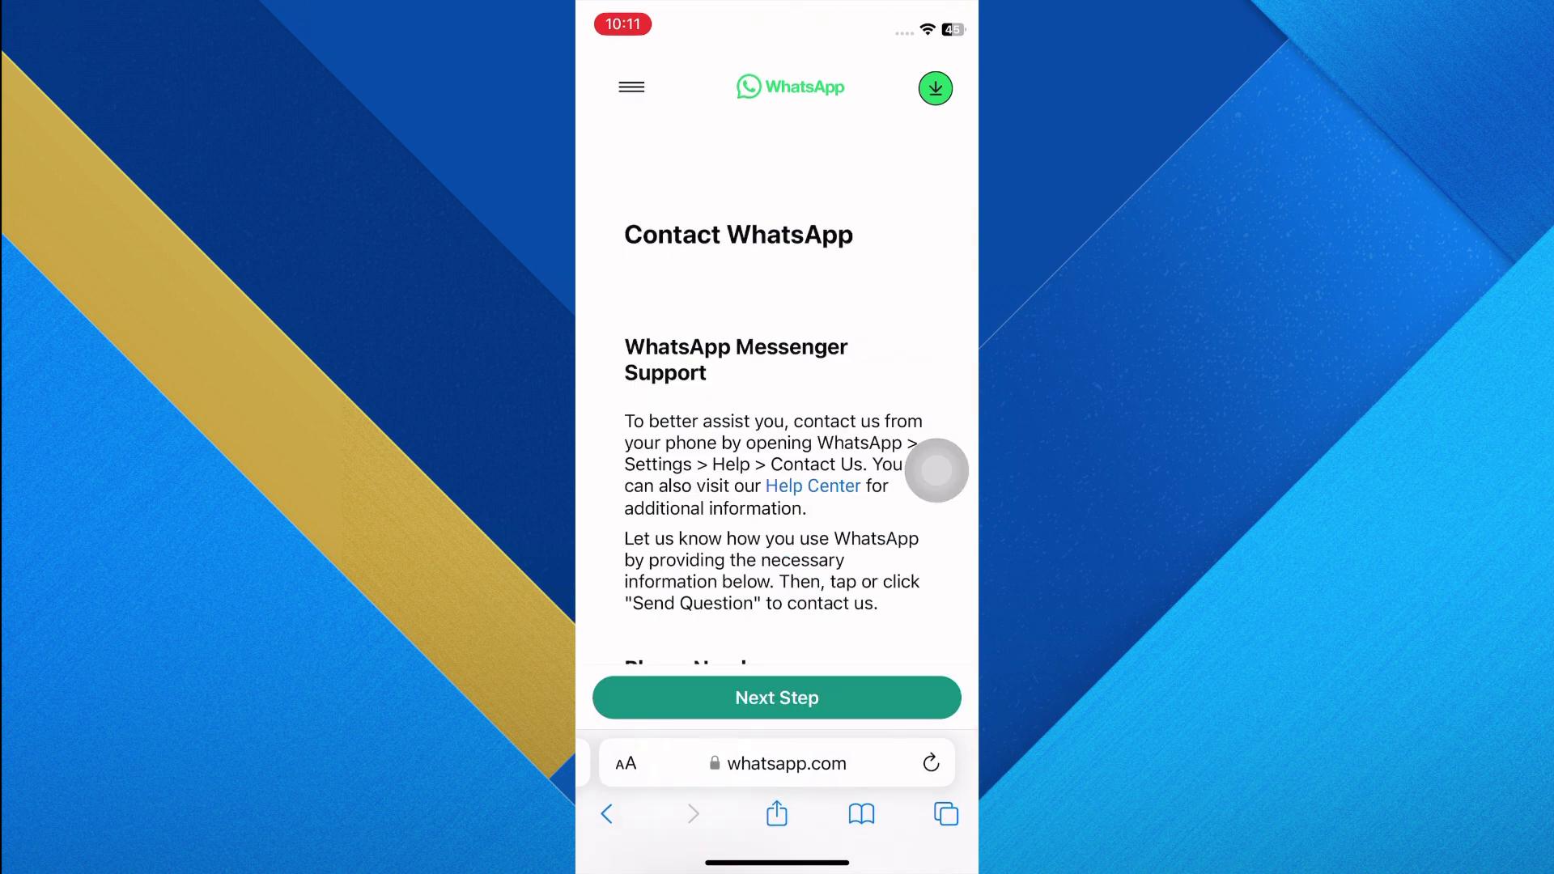
scroll(778, 486, "down", 2)
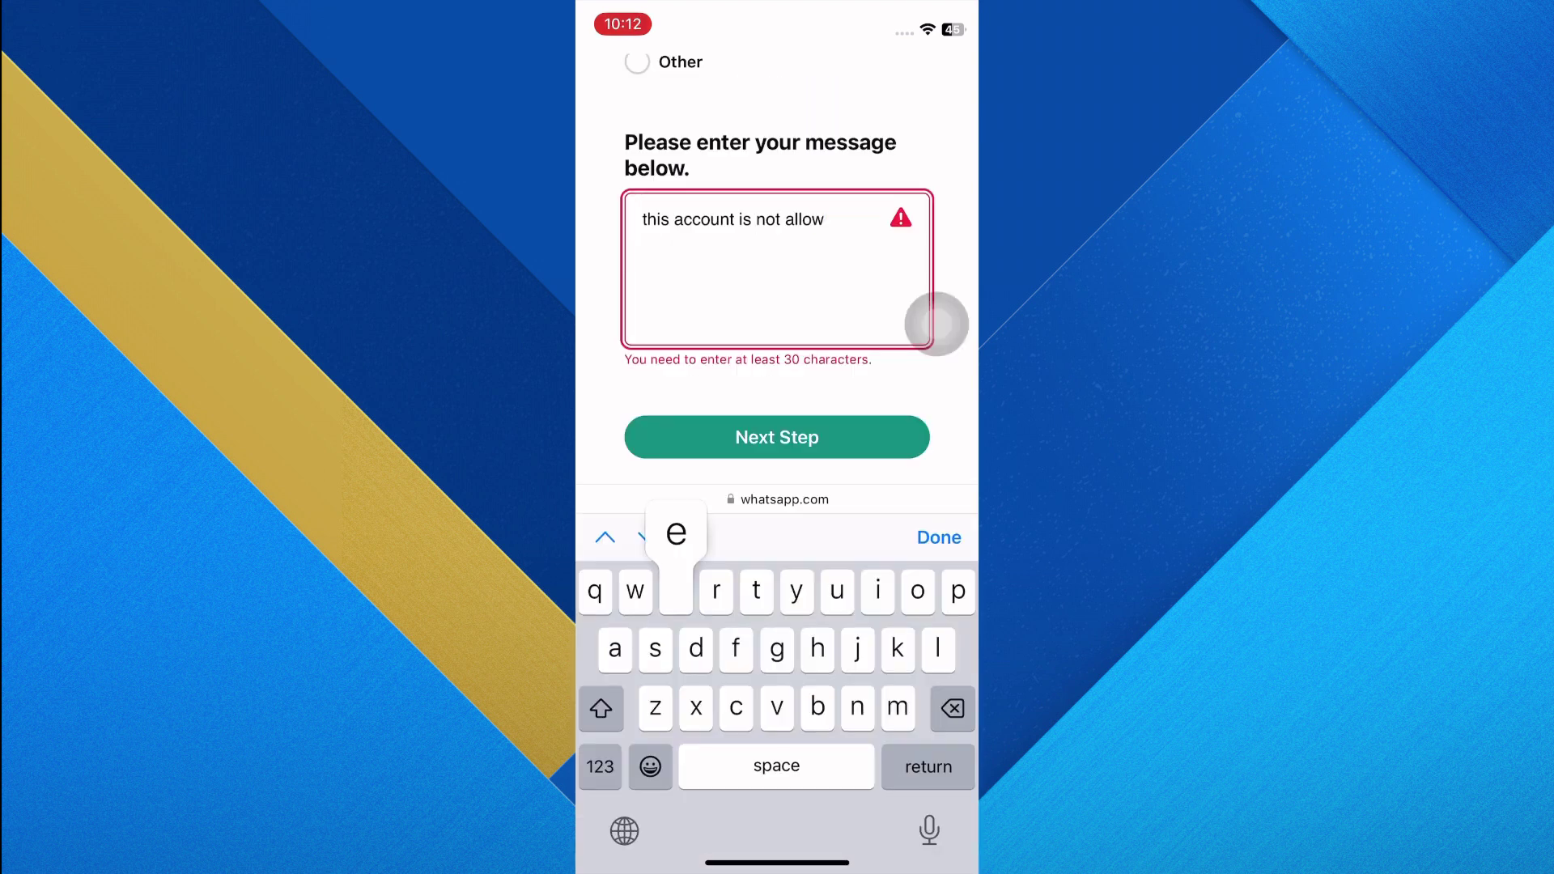
type("ed ")
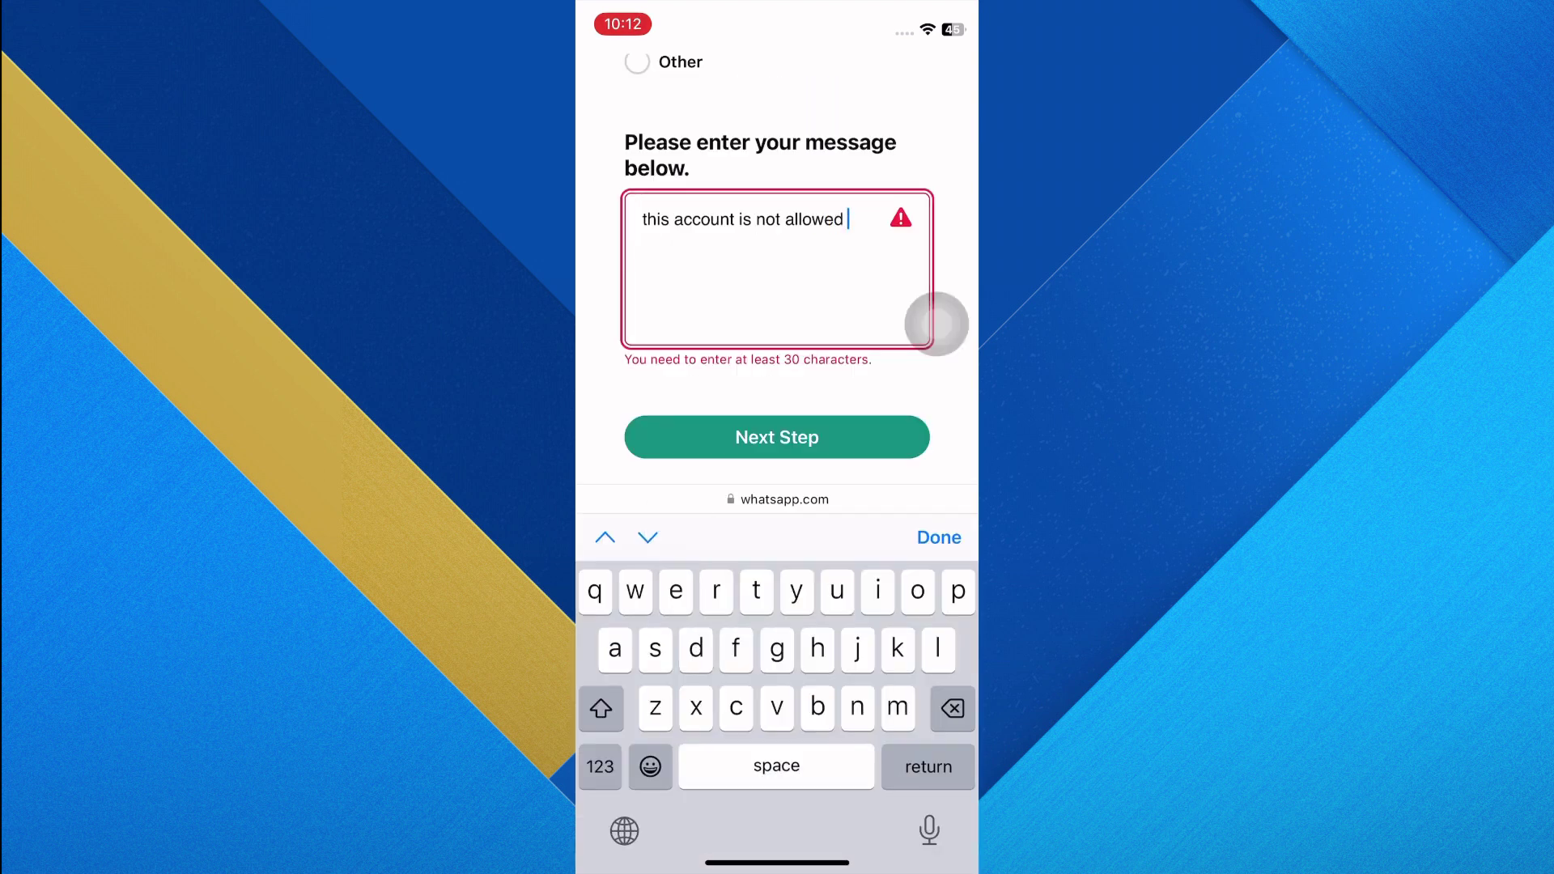
type("to use what")
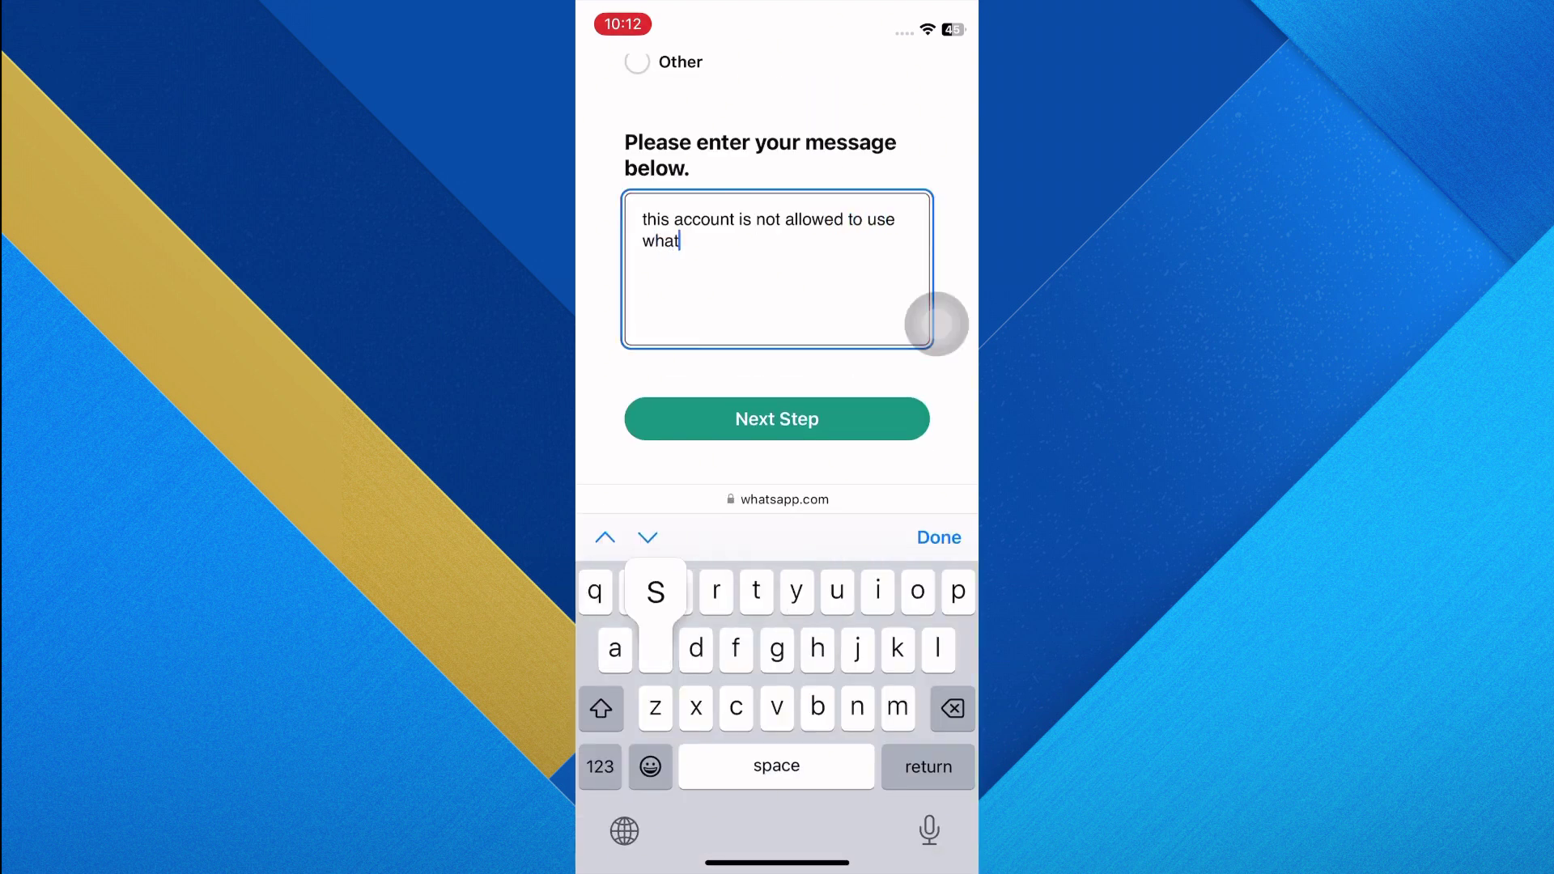
type("sapp due to spam please recover it")
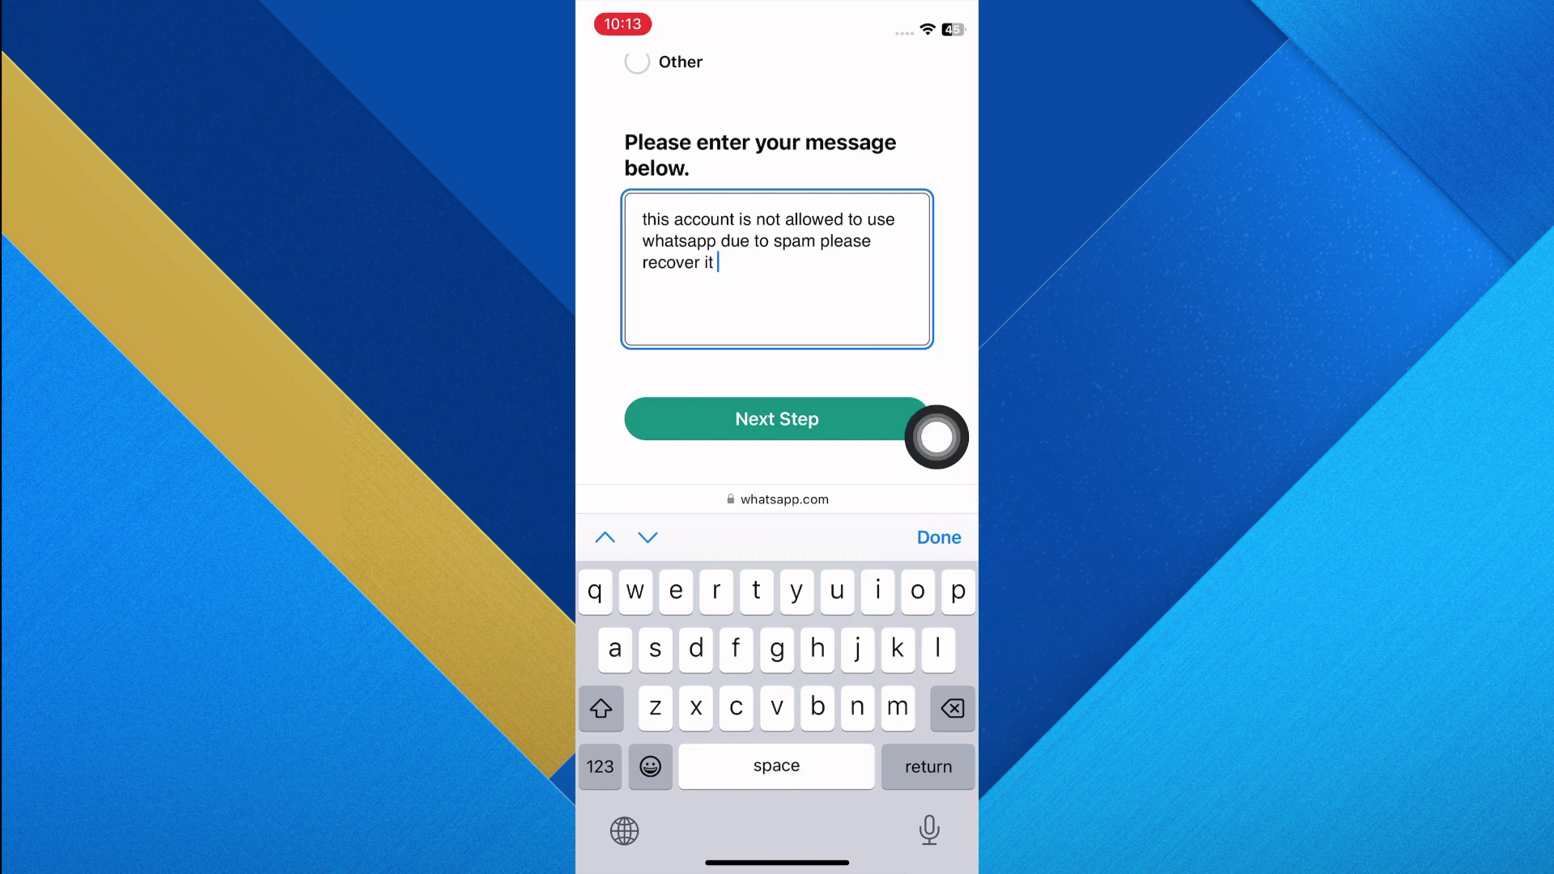